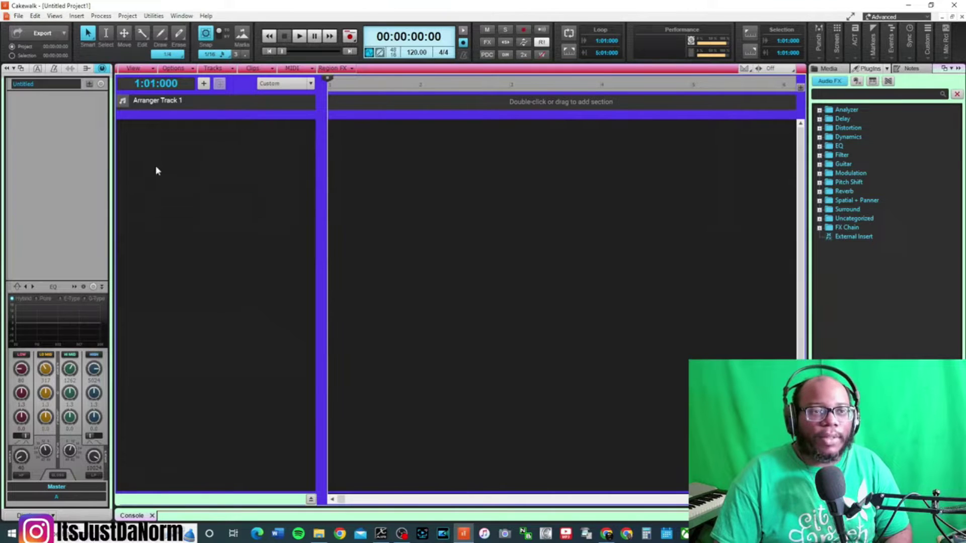
Insert a Cakewalk TTS-1 instrument track into the empty project
right_click(159, 154)
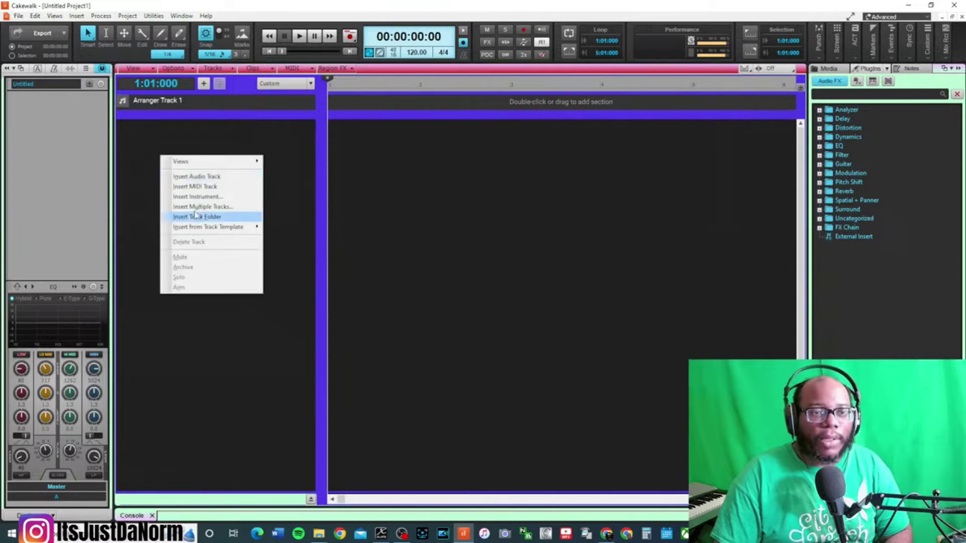
left_click(215, 197)
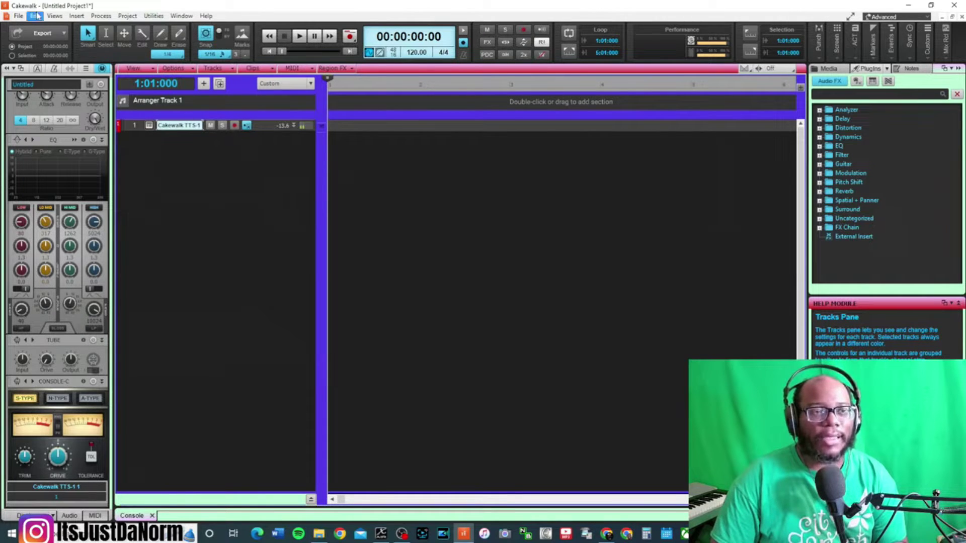
left_click(19, 16)
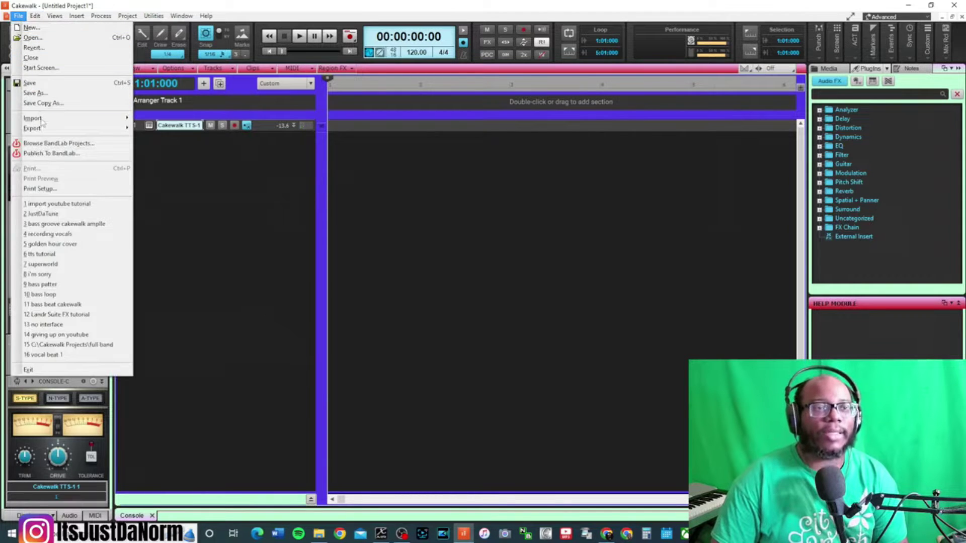
mouse_move(83, 129)
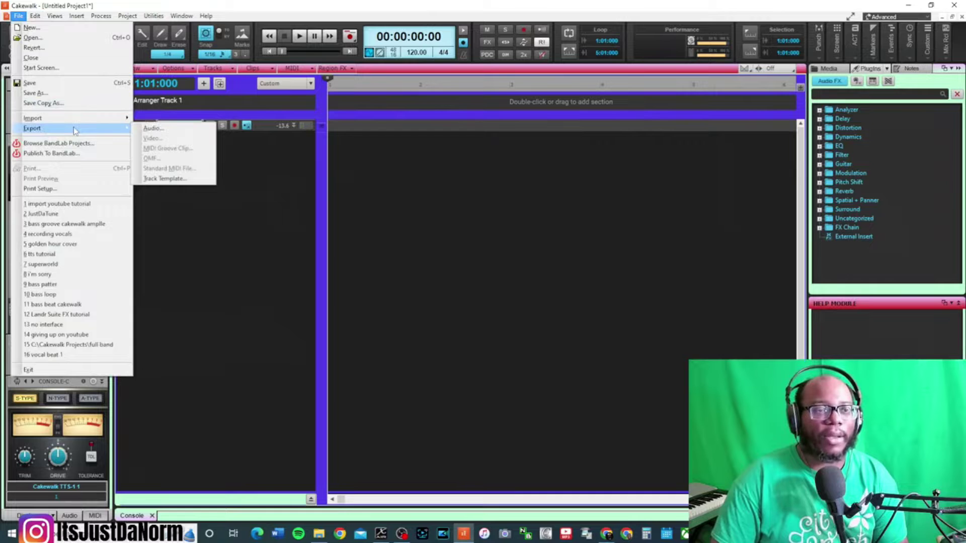
key("Escape")
key("Escape")
Open the audio Playback and Recording preferences and review the available driver modes
left_click(35, 15)
left_click(86, 180)
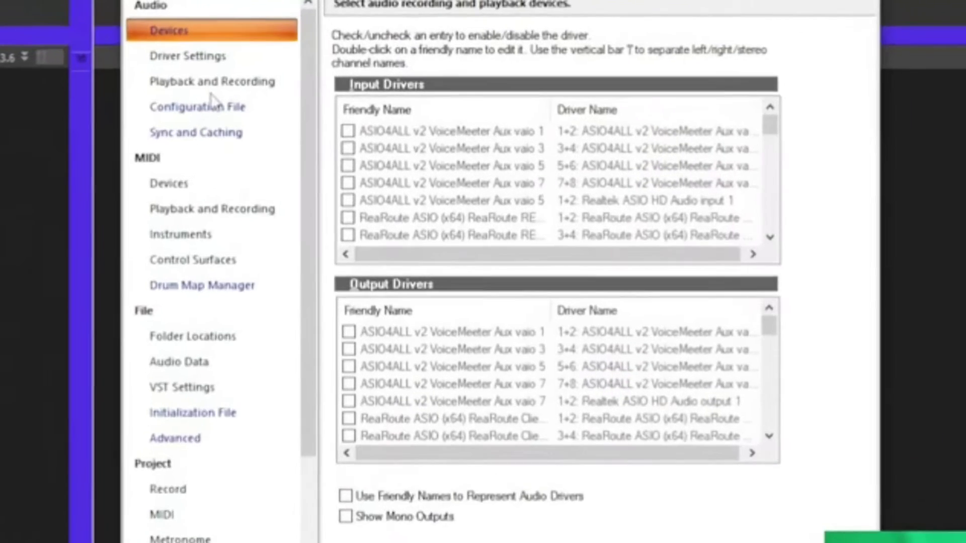
left_click(245, 65)
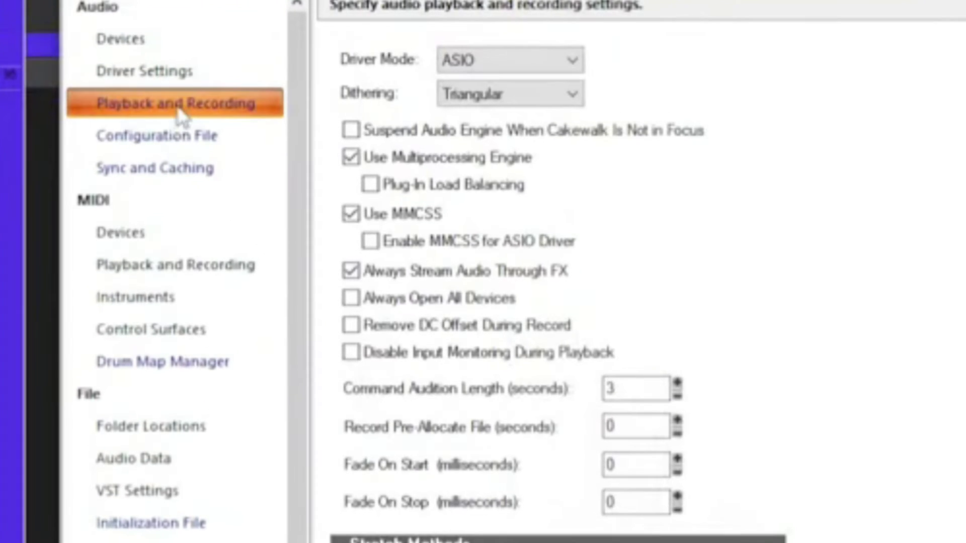
left_click(536, 60)
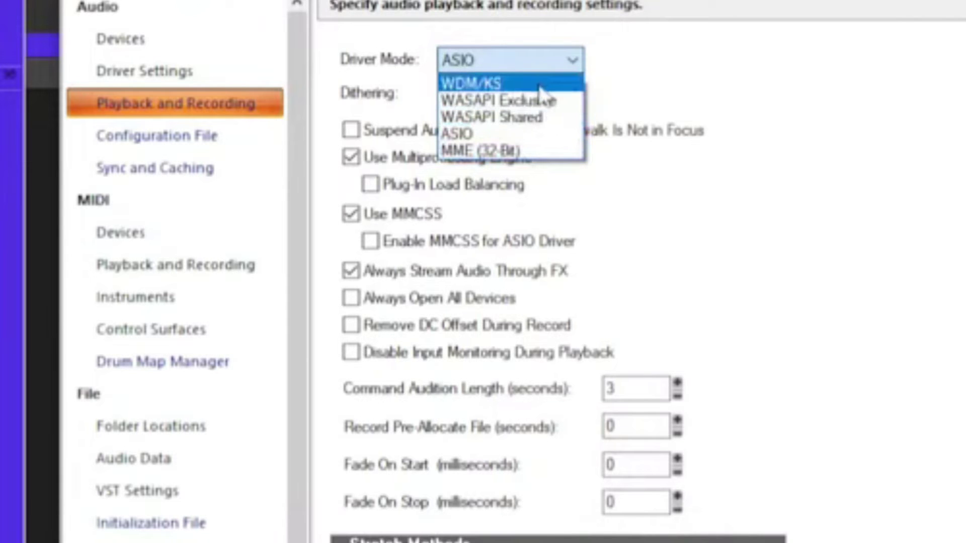
left_click(336, 103)
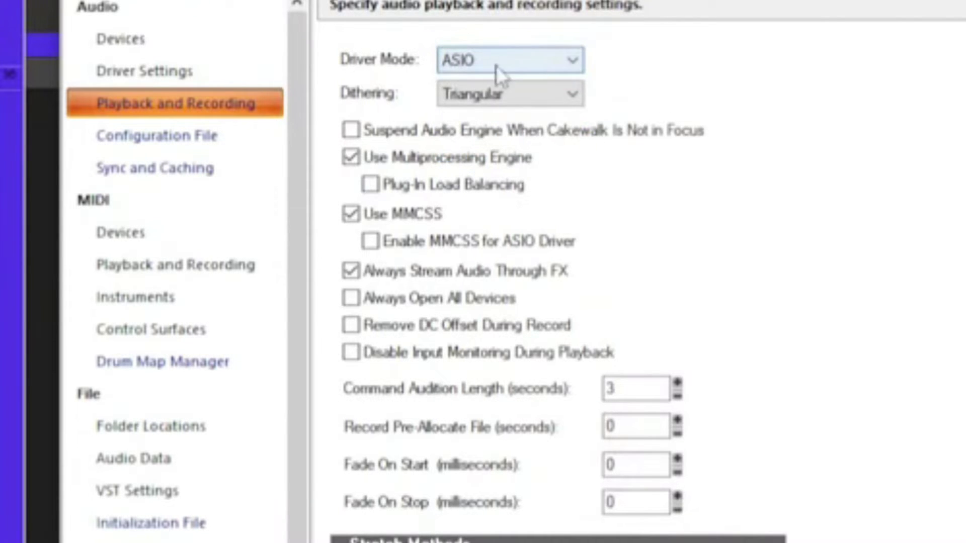
Set the mixing latency buffer size to 512 samples in the audio driver settings and accept the preferences
left_click(153, 83)
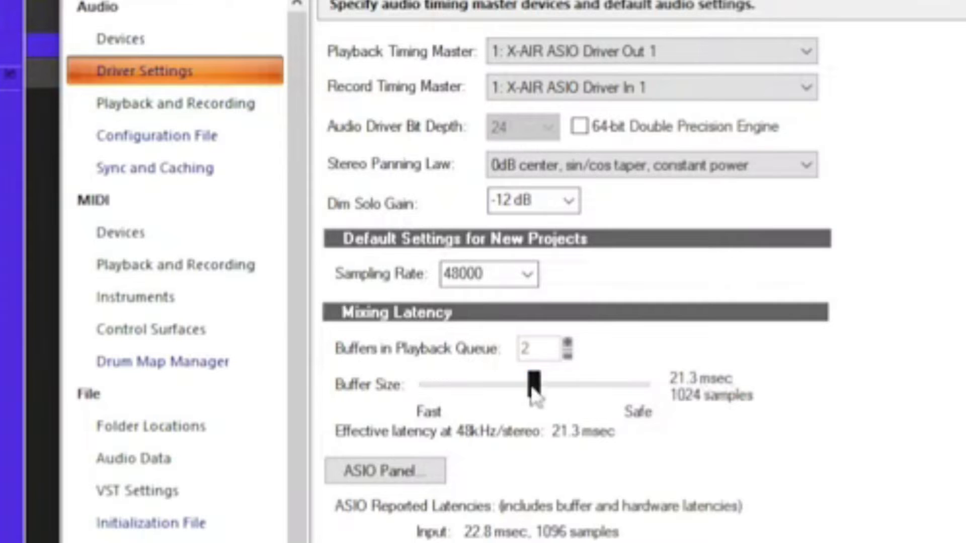
left_click_drag(537, 393, 487, 386)
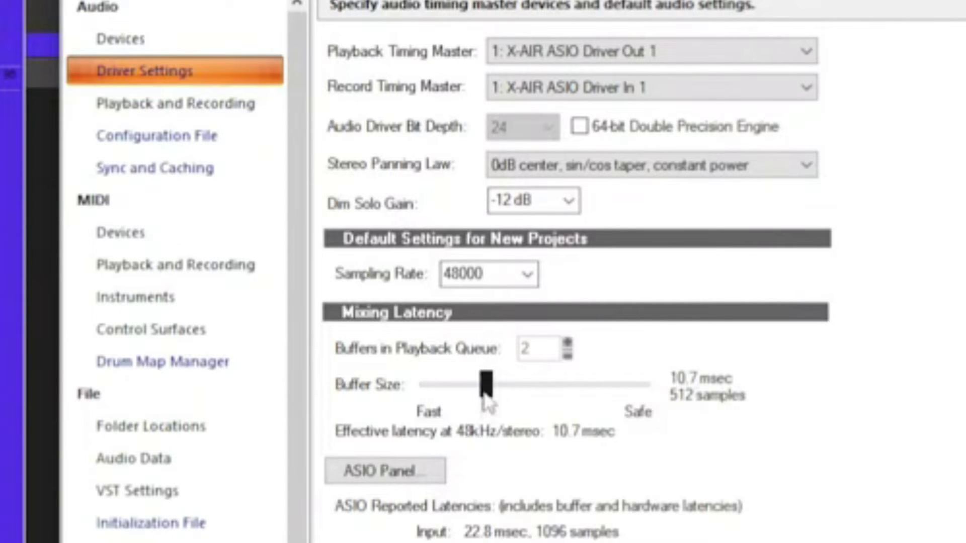
left_click_drag(483, 395, 207, 396)
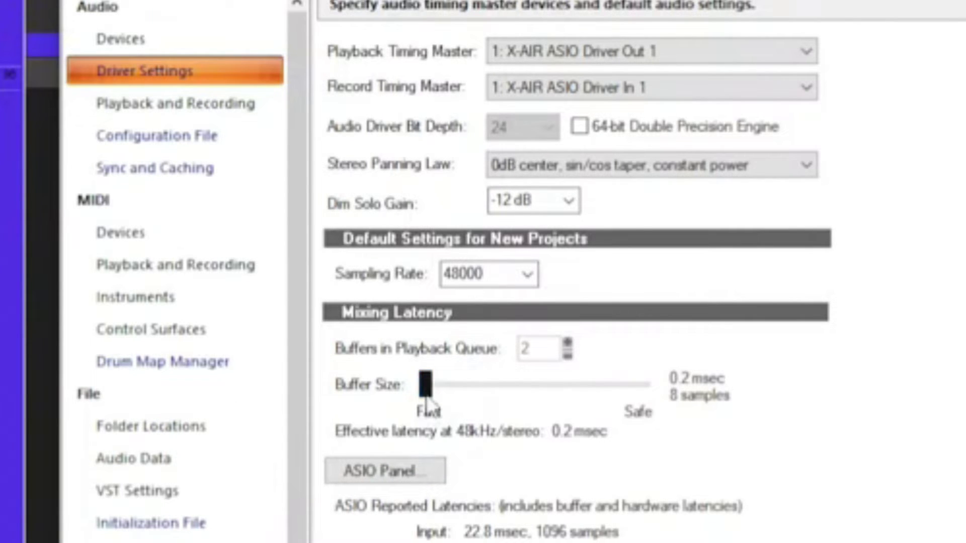
left_click_drag(426, 400, 474, 403)
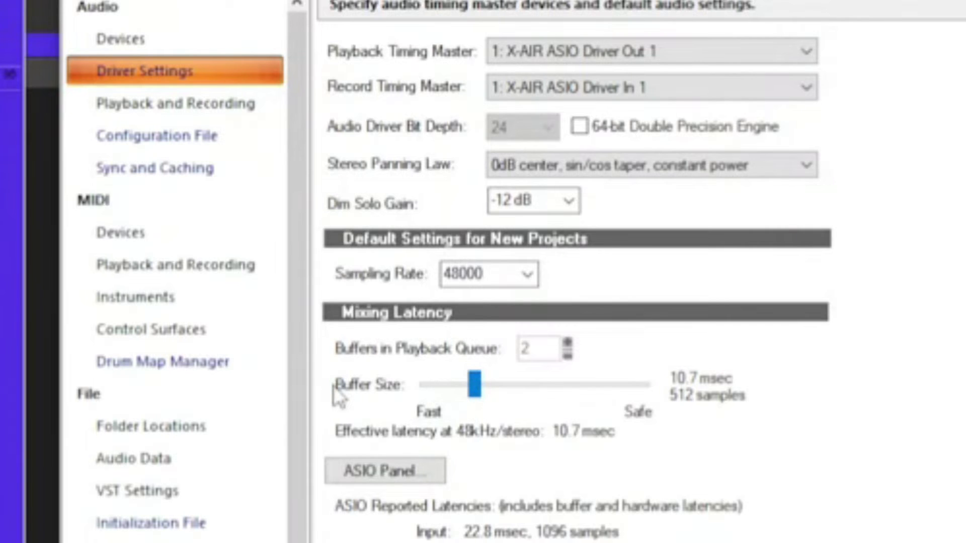
left_click_drag(475, 385, 642, 385)
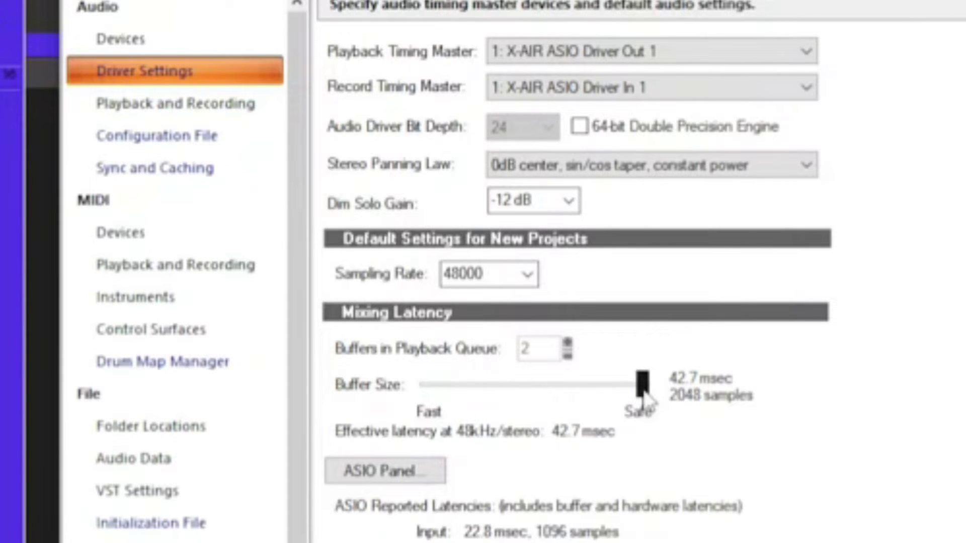
left_click_drag(644, 395, 494, 392)
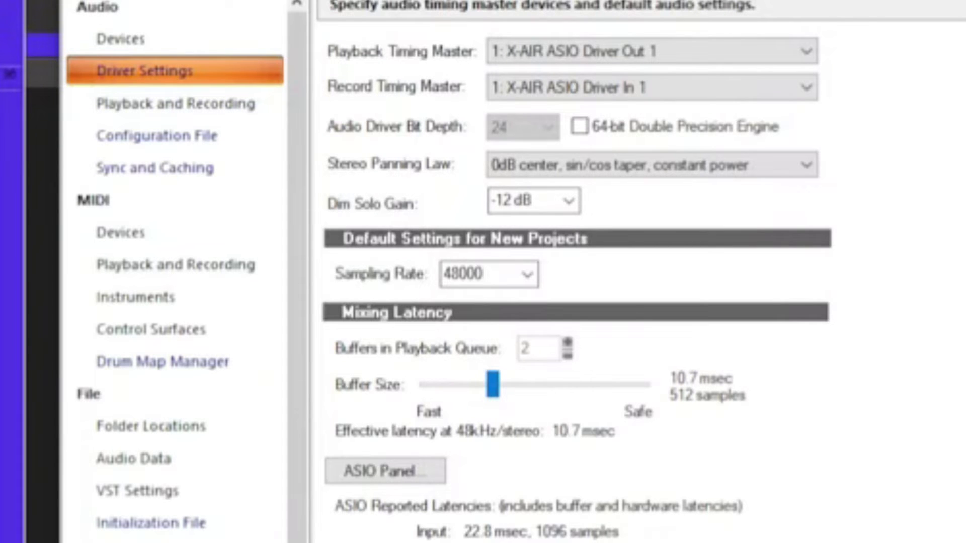
left_click_drag(493, 387, 644, 388)
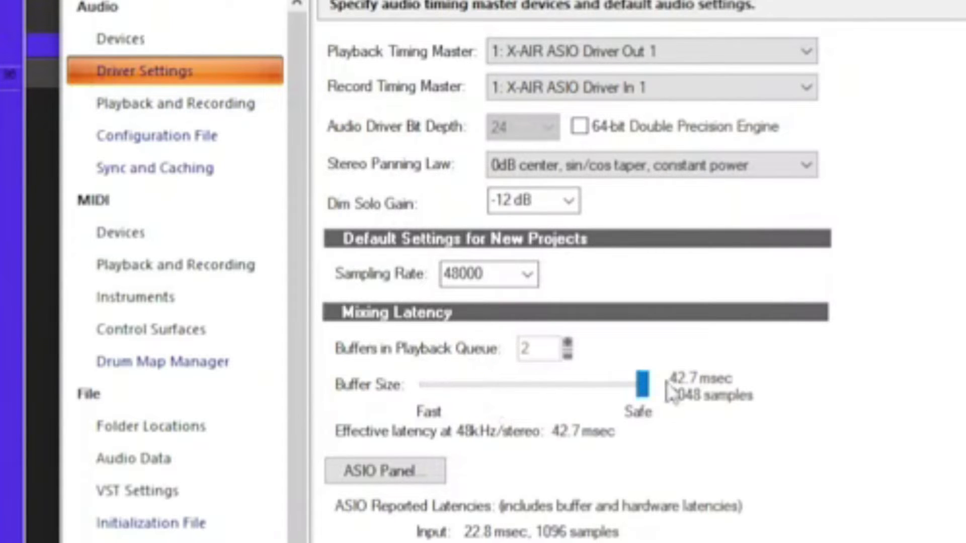
left_click_drag(642, 383, 483, 386)
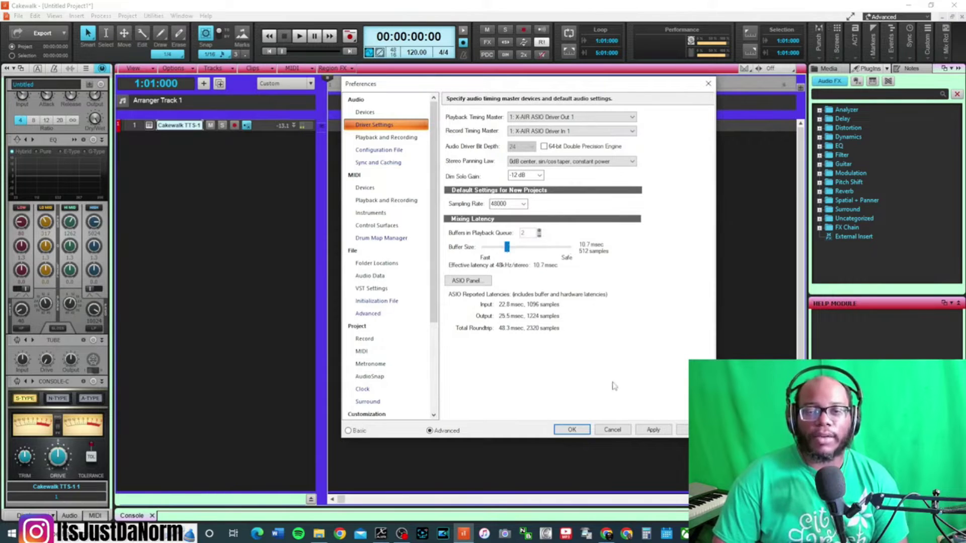
key("Return")
Record a MIDI part about eight measures long on the TTS-1 track and play it back from the project start
key("space")
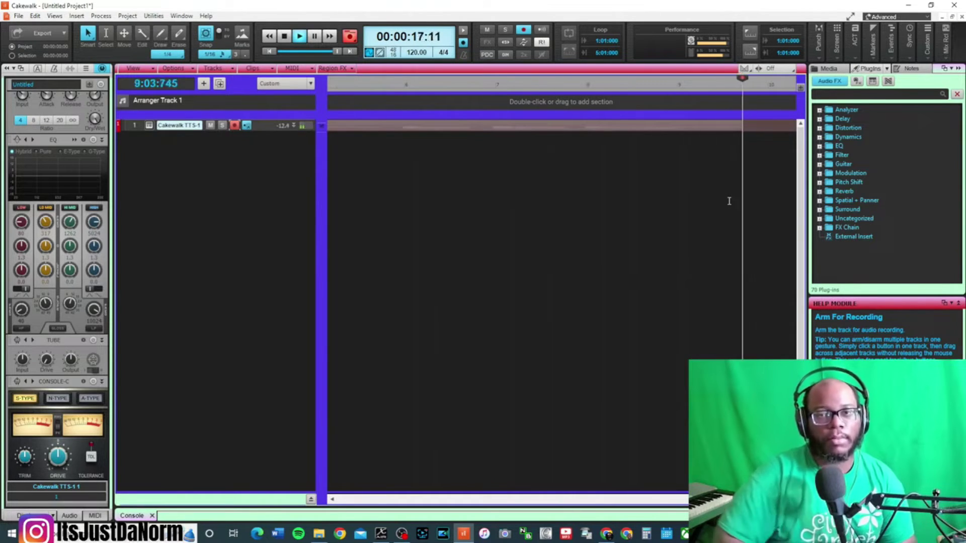
left_click(268, 50)
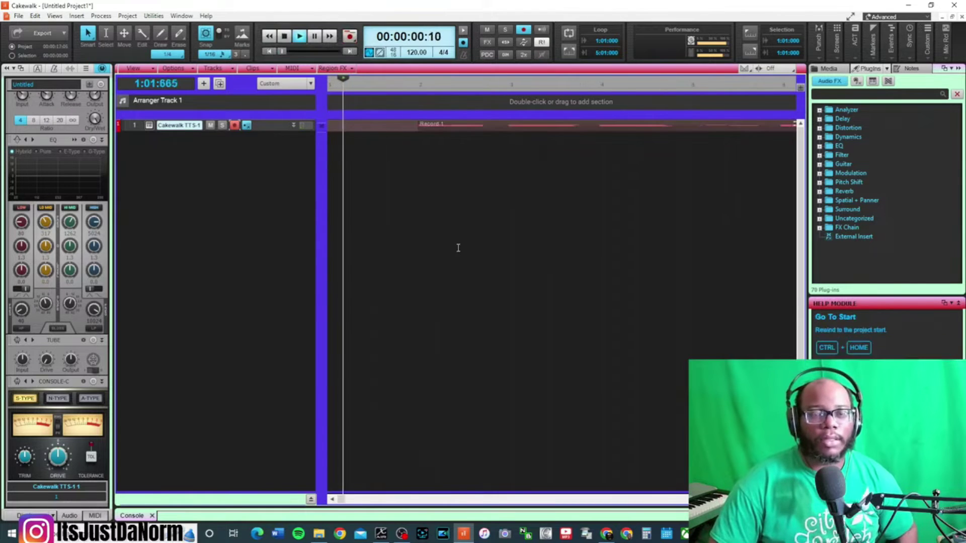
key("ctrl+Left")
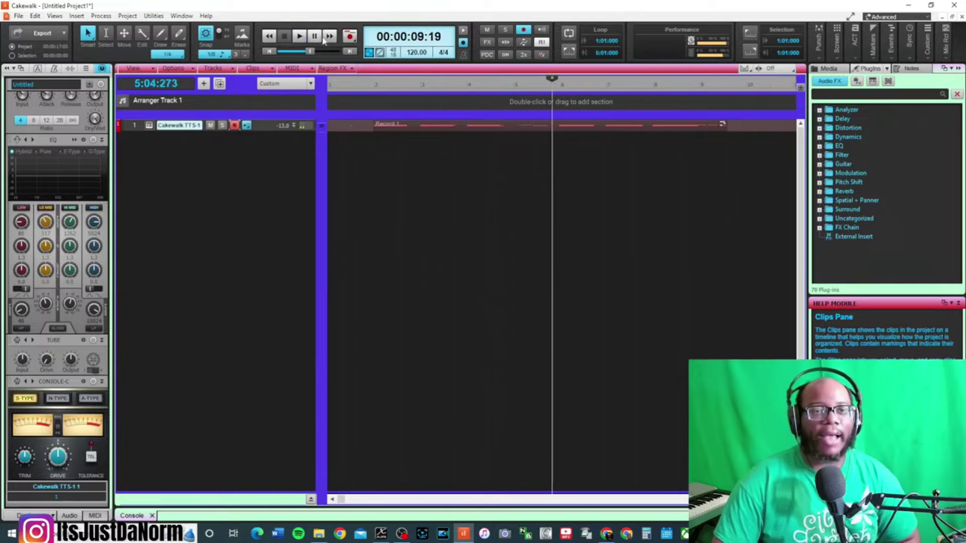
Quantize the recorded MIDI clip to 1/16 notes at 100 percent strength
left_click(392, 126)
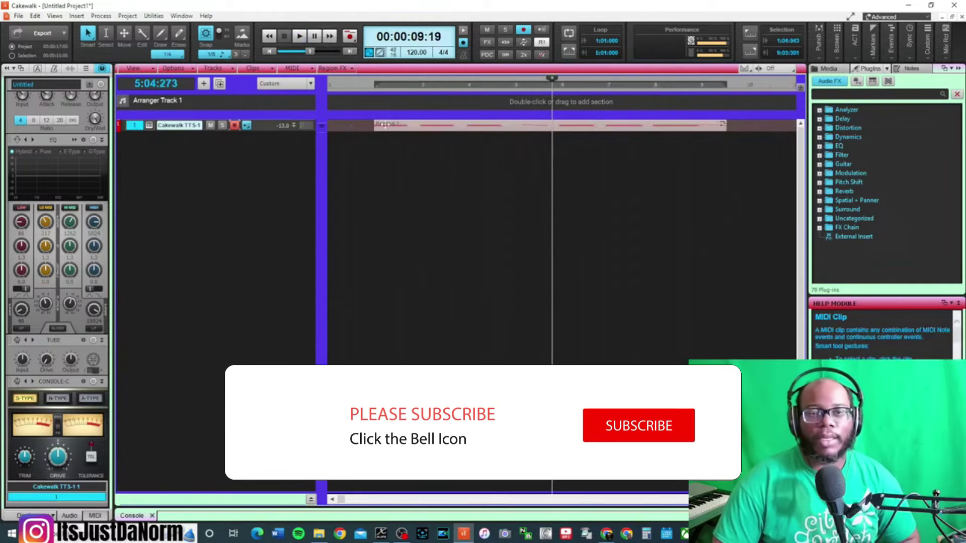
key("q")
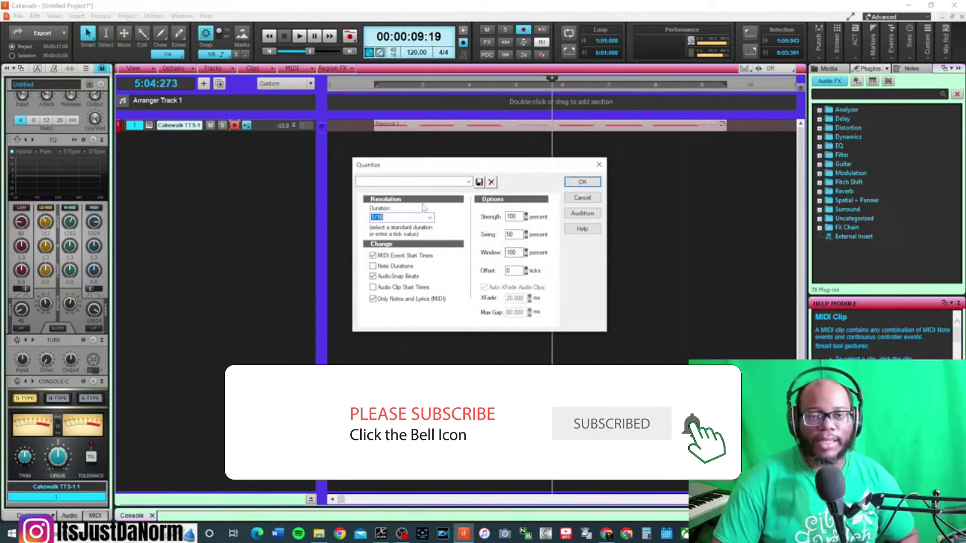
left_click(581, 182)
Play the quantized clip from measure 2 to check its timing, and return to the project start
left_click(374, 150)
key("space")
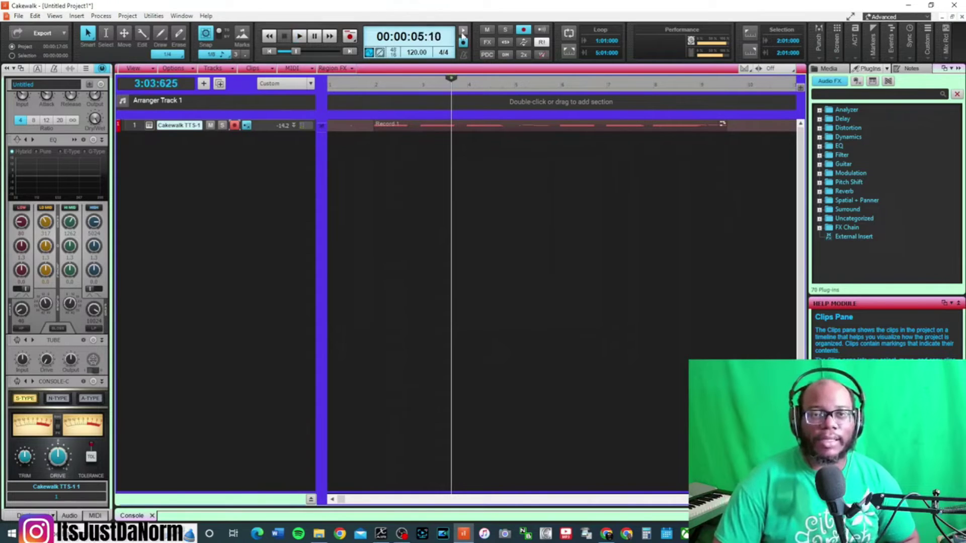
left_click(374, 144)
key("space")
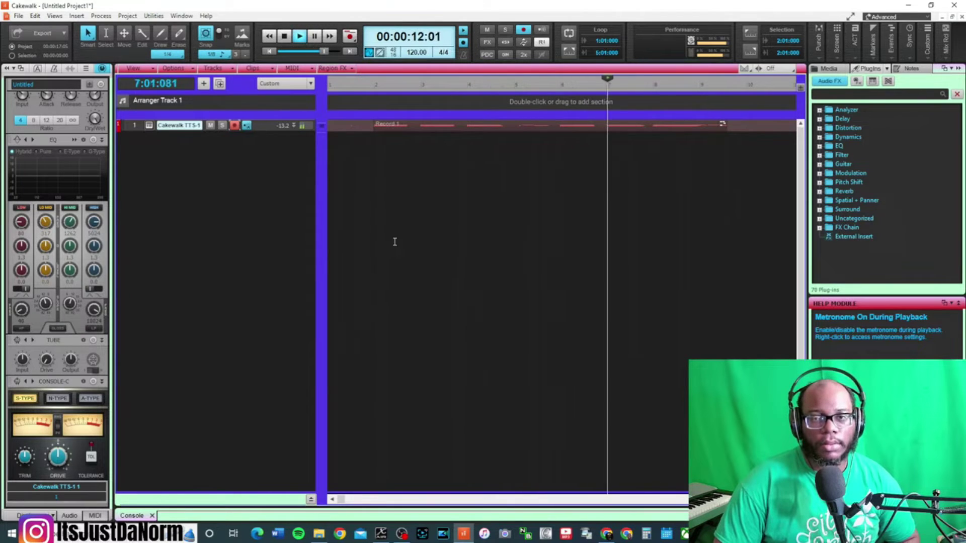
left_click(370, 182)
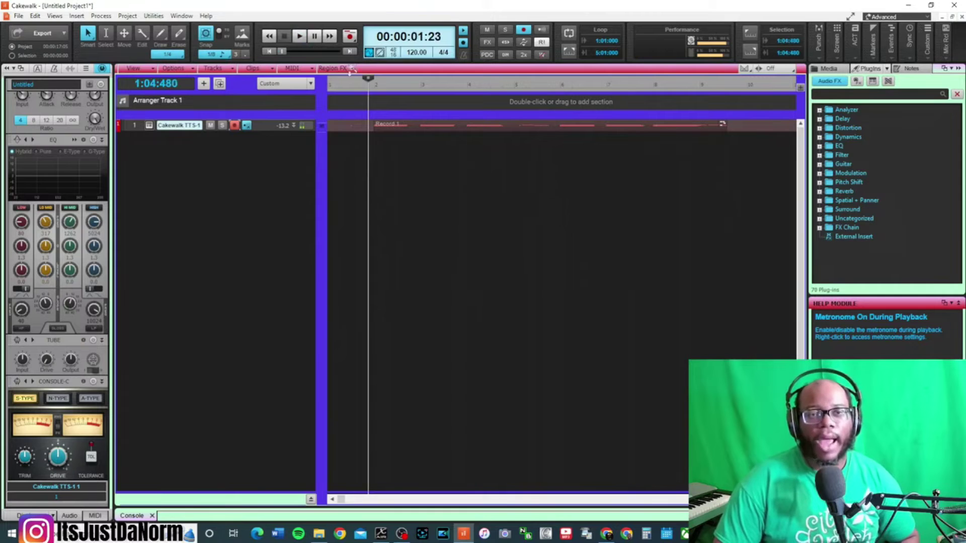
left_click(269, 51)
Insert an audio track below the instrument track and disarm recording on the TTS-1 track
right_click(178, 149)
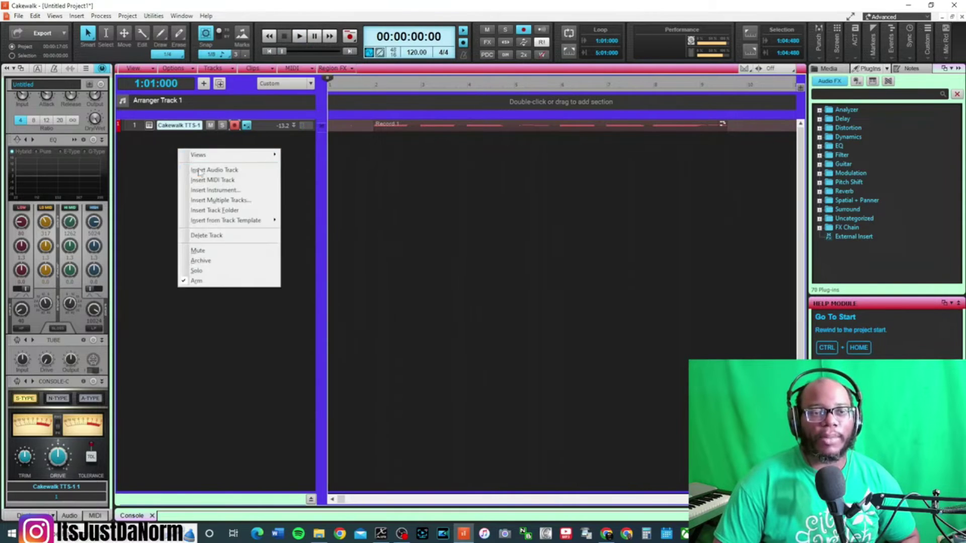
left_click(173, 179)
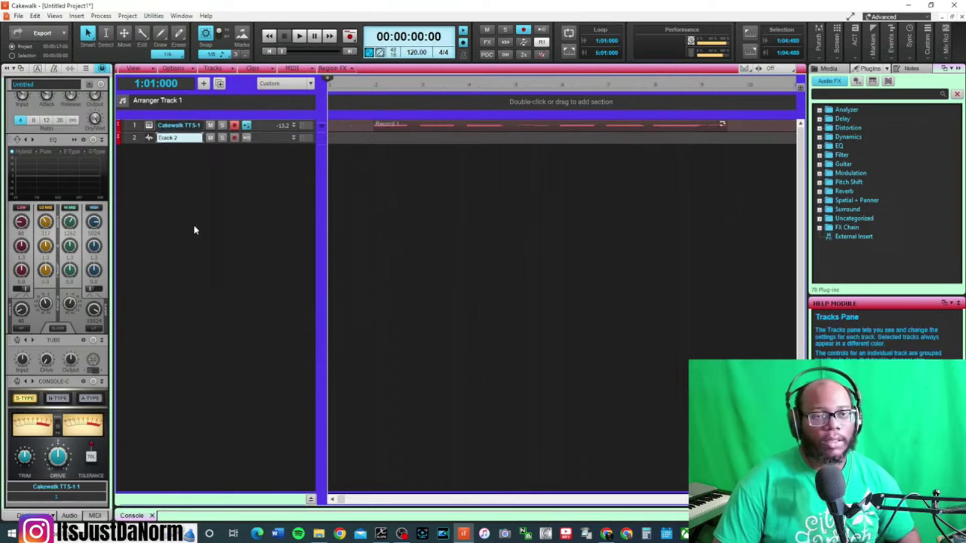
double_click(194, 229)
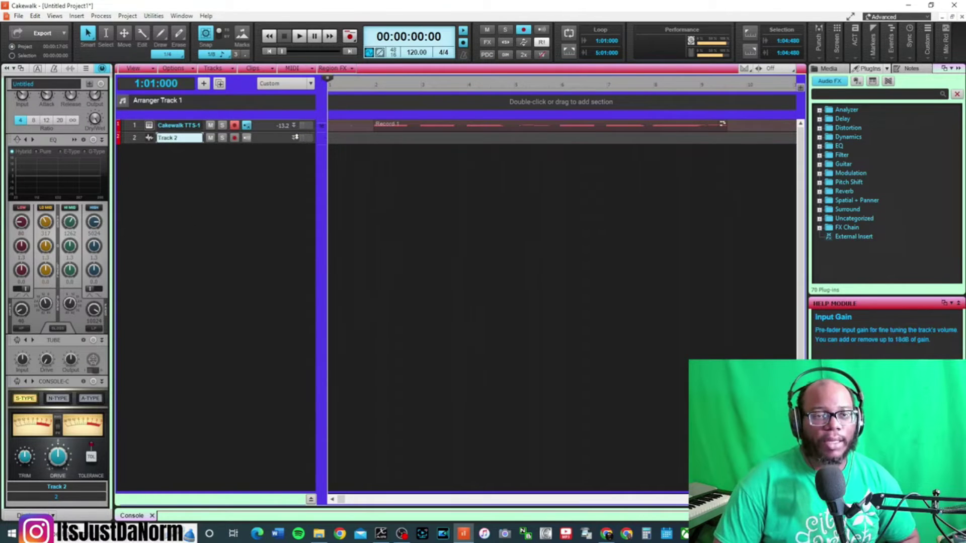
left_click(233, 126)
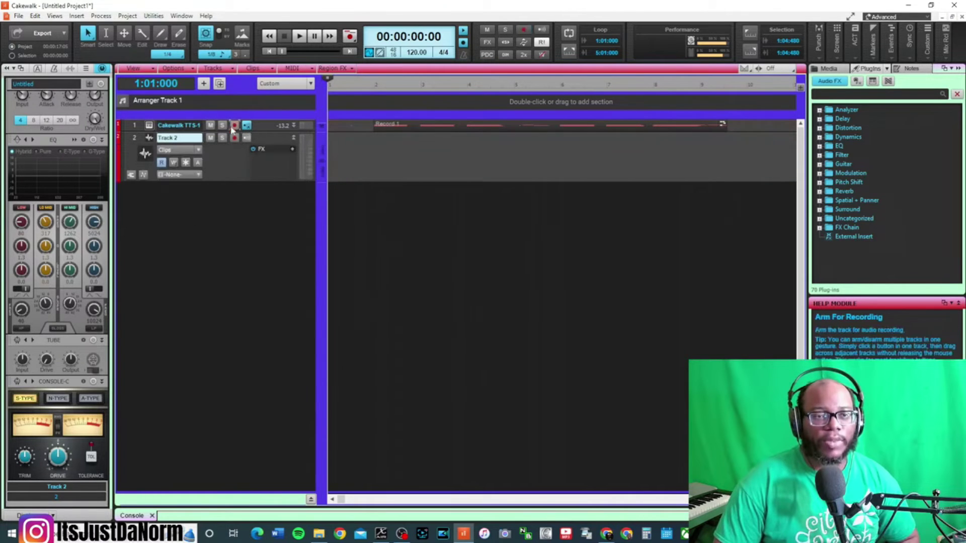
Set the new audio track's input to In 12 of the X-AIR ASIO driver and arm the track for recording
left_click(134, 137)
left_click(195, 176)
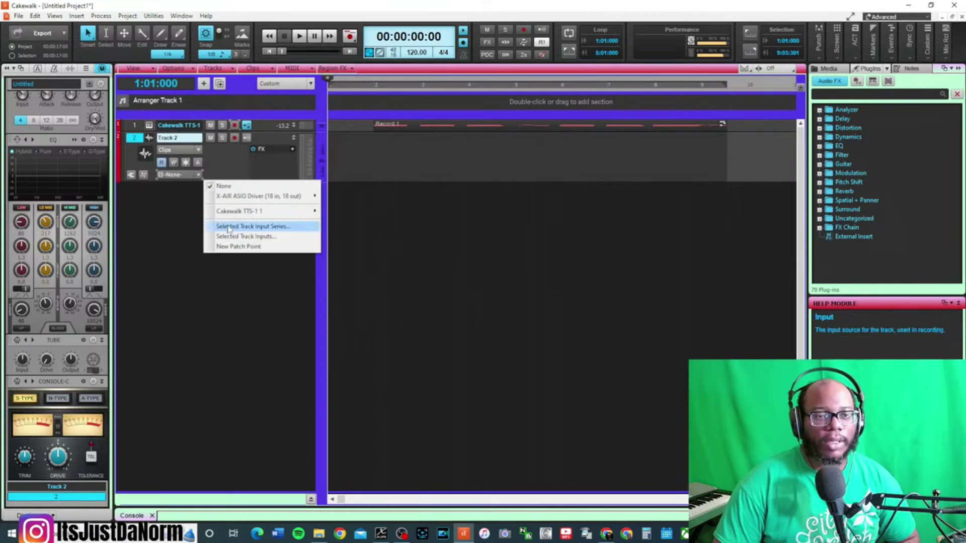
mouse_move(257, 200)
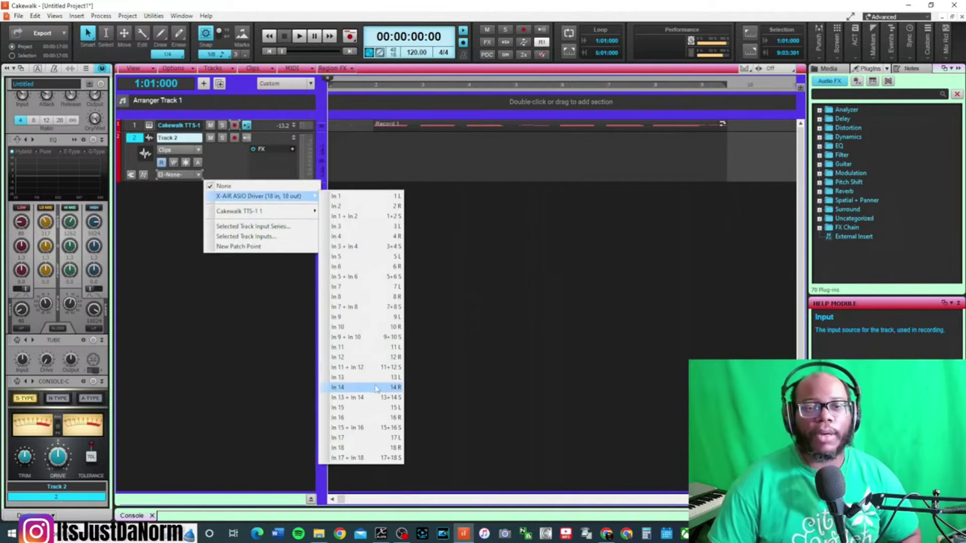
left_click(369, 357)
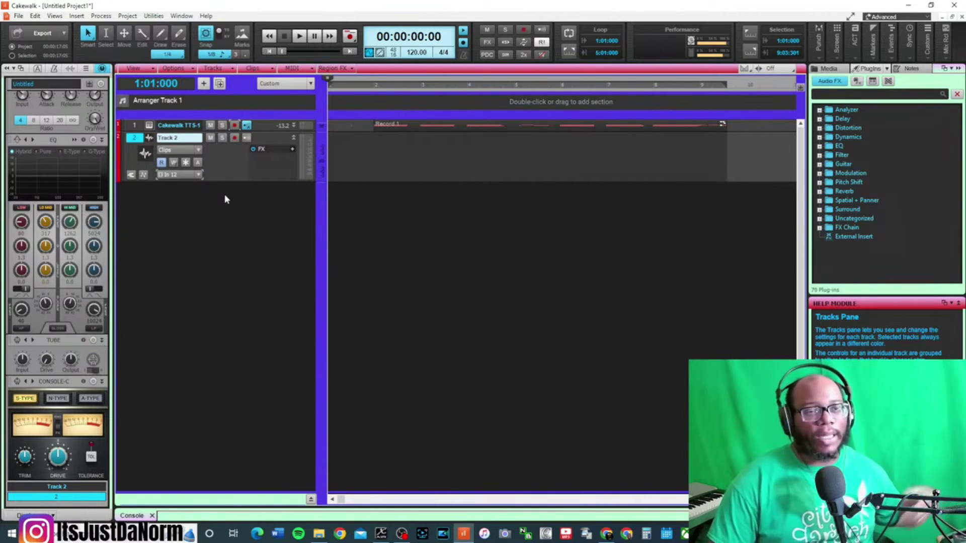
left_click(235, 137)
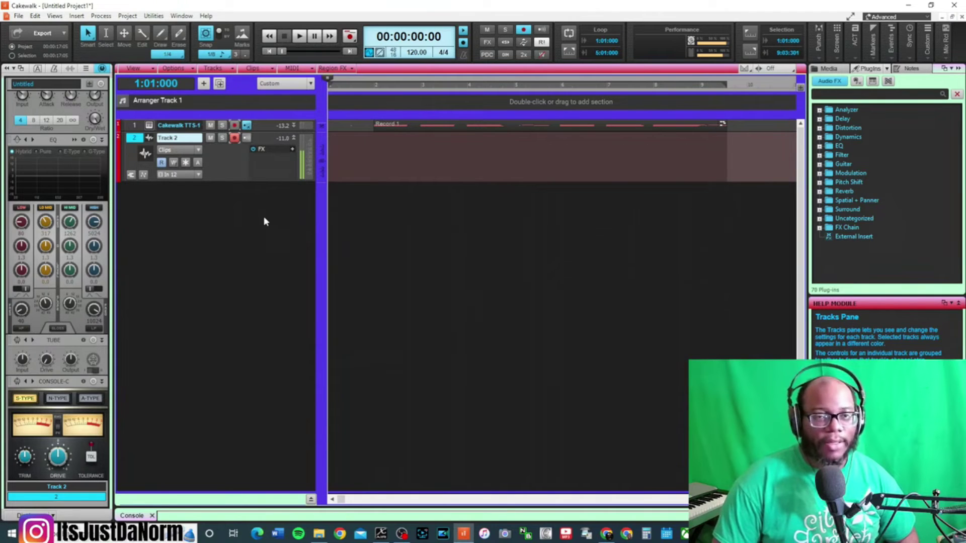
Record an audio take about nine measures long alongside the MIDI part and play both back from the start
key("r")
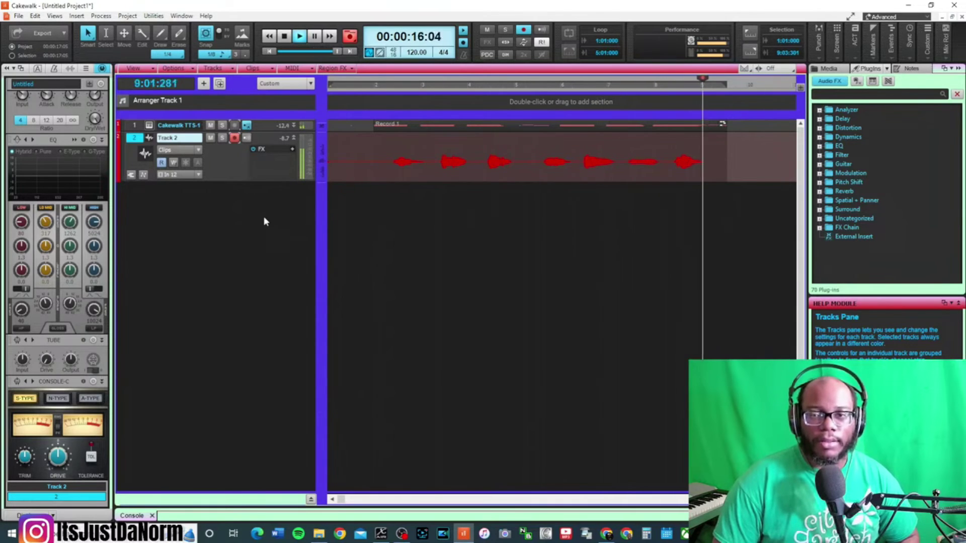
key("space")
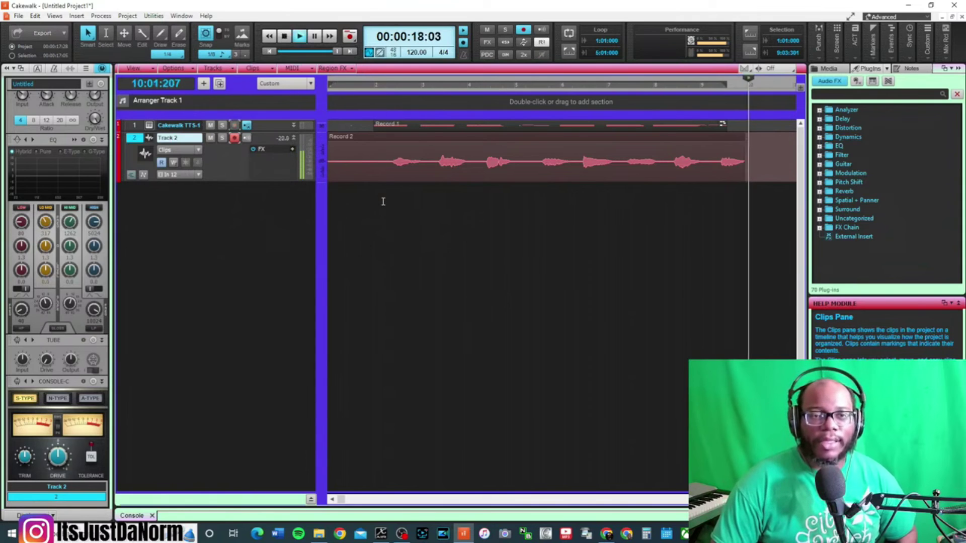
key("space")
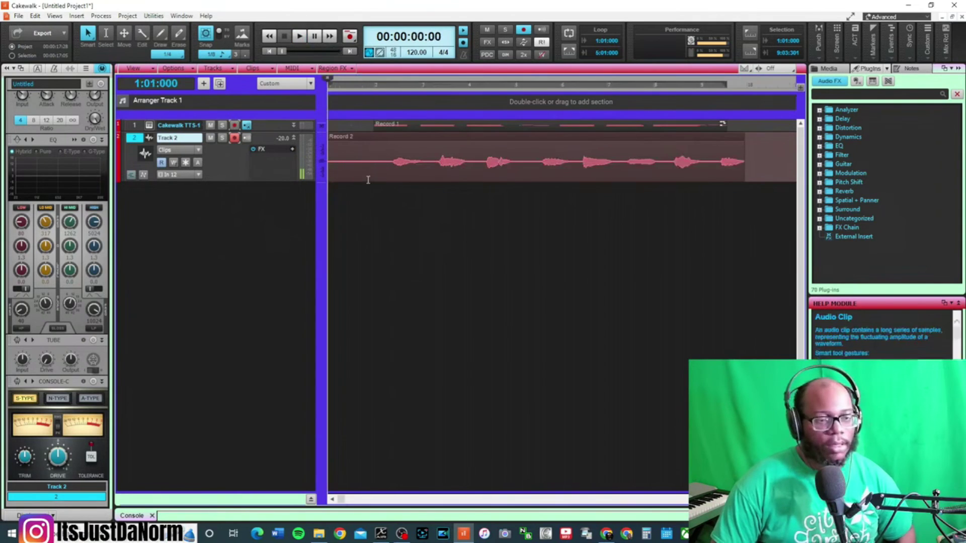
key("space")
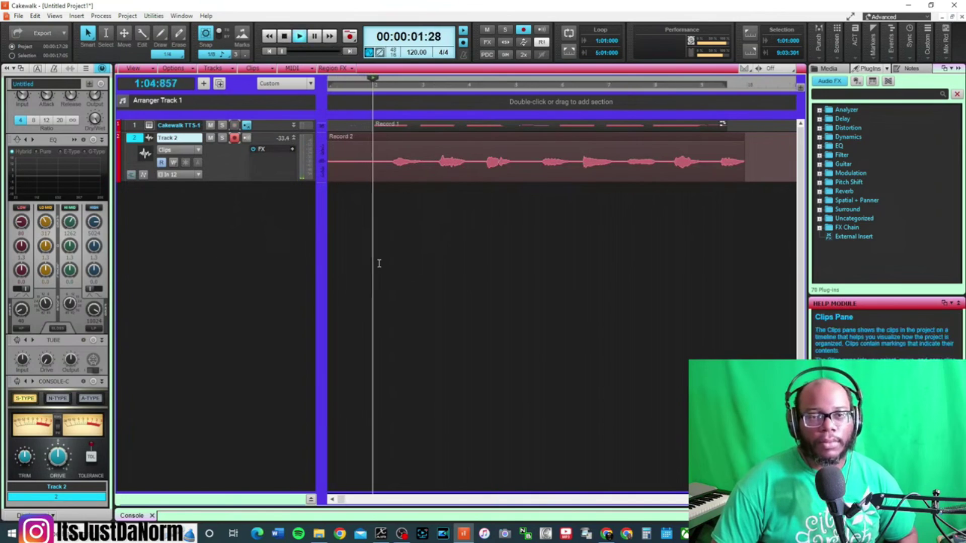